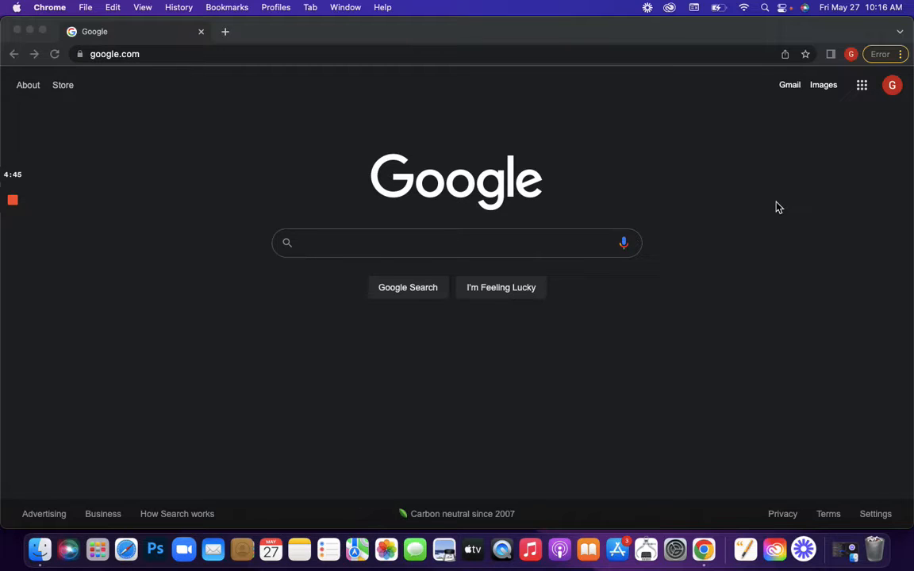
- Search Google for "canon c5250 driver" and open the Canon USA imageRUNNER ADVANCE C5250 page
{"action": "left_click", "coordinate": [556, 248]}
{"action": "type", "text": "cano"}
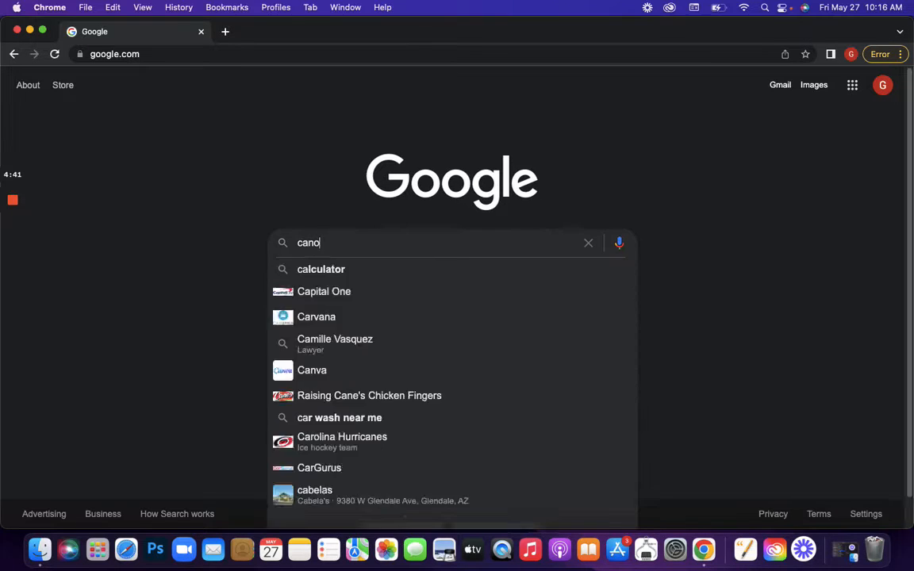
{"action": "type", "text": "n c5250 driver"}
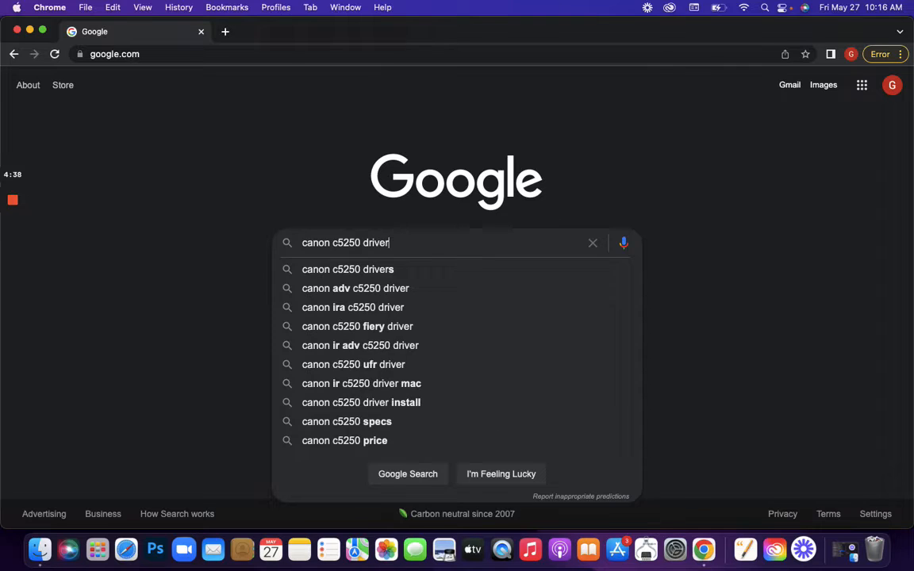
{"action": "key", "text": "Return"}
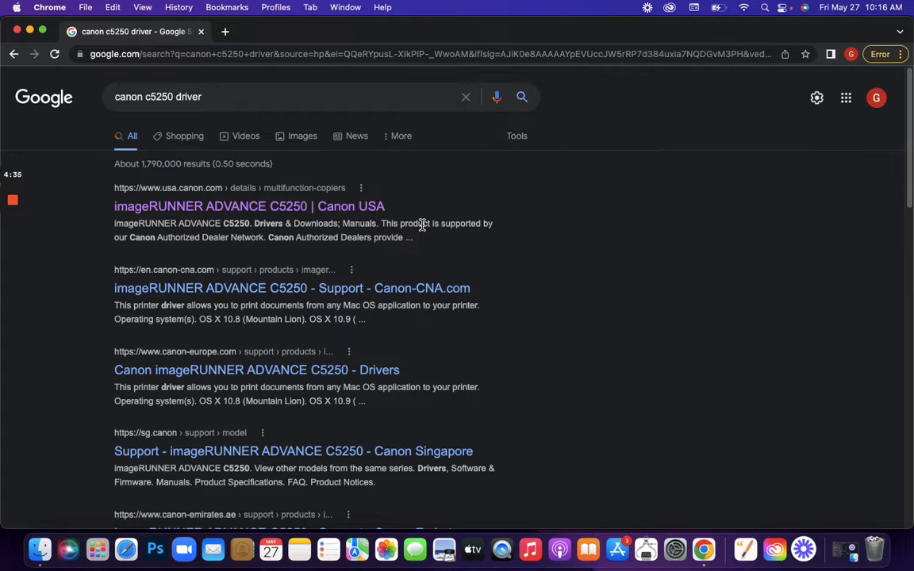
{"action": "left_click", "coordinate": [374, 211]}
{"action": "left_click", "coordinate": [130, 211]}
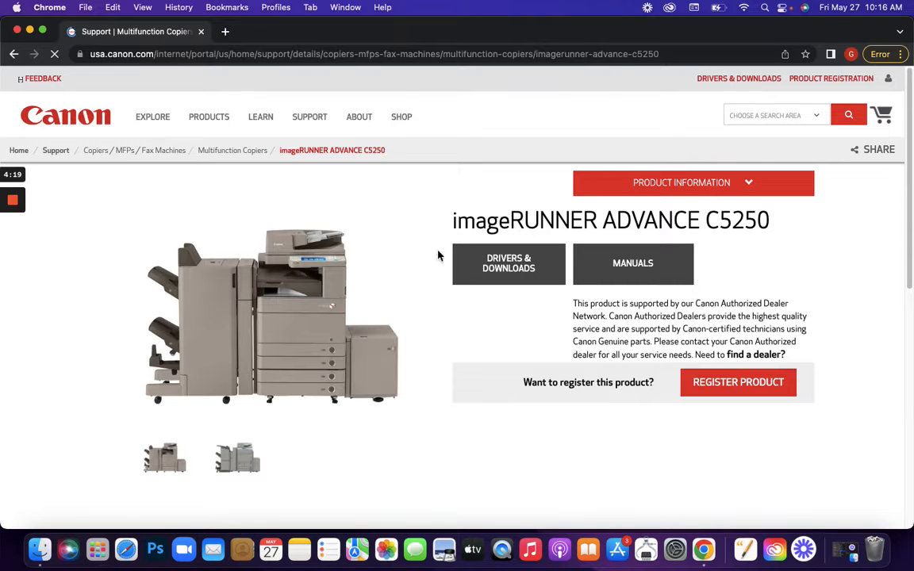
- Download the recommended driver UFRII_v10.19.9_Mac.zip from the product's drivers and downloads section
{"action": "left_click", "coordinate": [517, 270]}
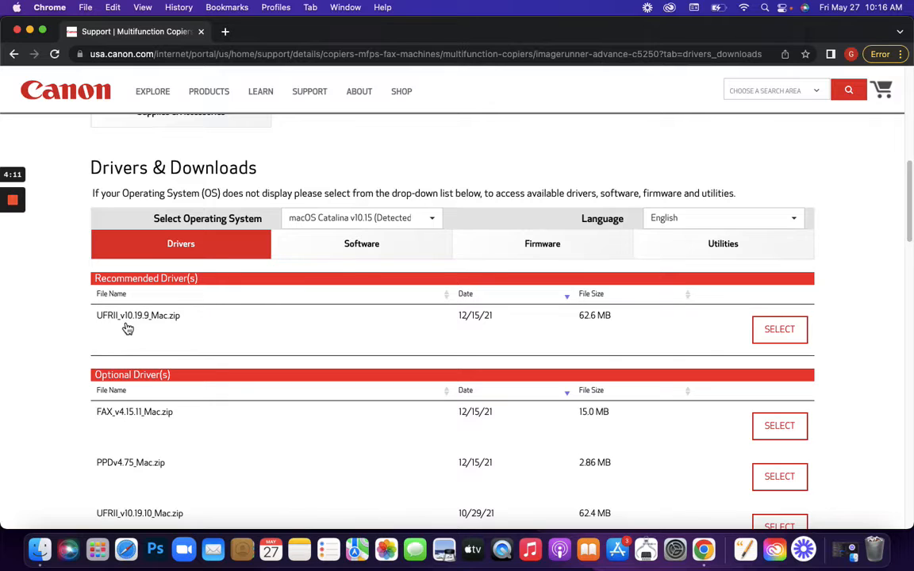
{"action": "left_click", "coordinate": [780, 331]}
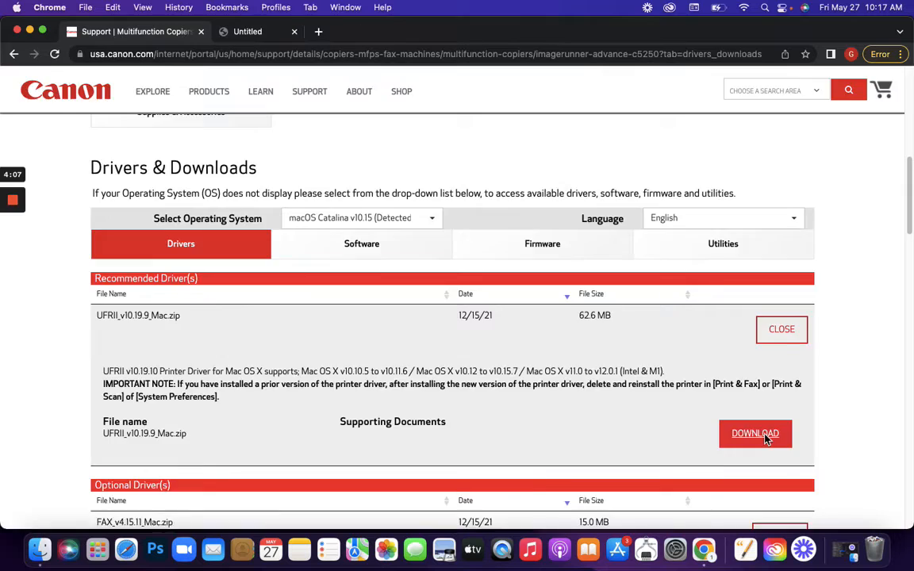
{"action": "left_click", "coordinate": [767, 439]}
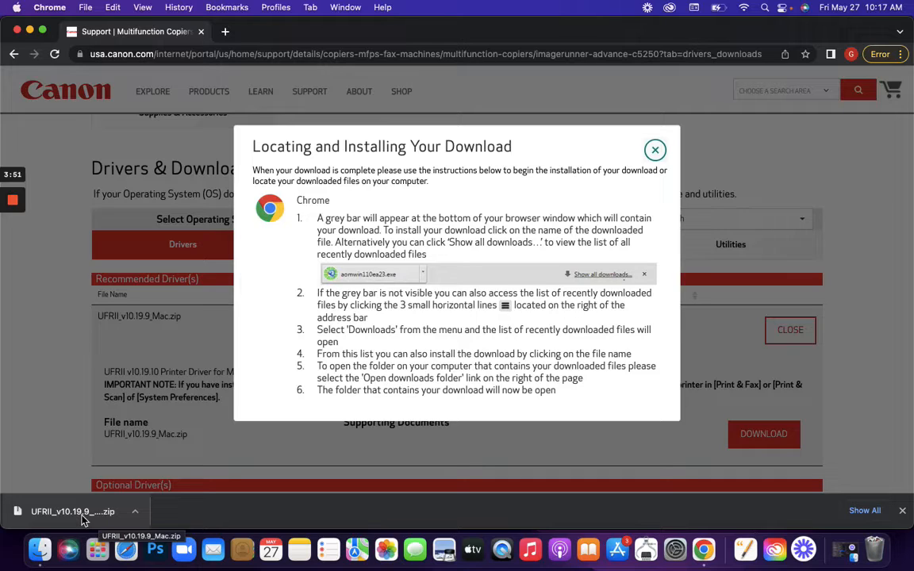
- Unpack the downloaded driver archive, mount its disk image and launch UFRII_LT_LIPS_LX_Installer.pkg
{"action": "left_click", "coordinate": [73, 512]}
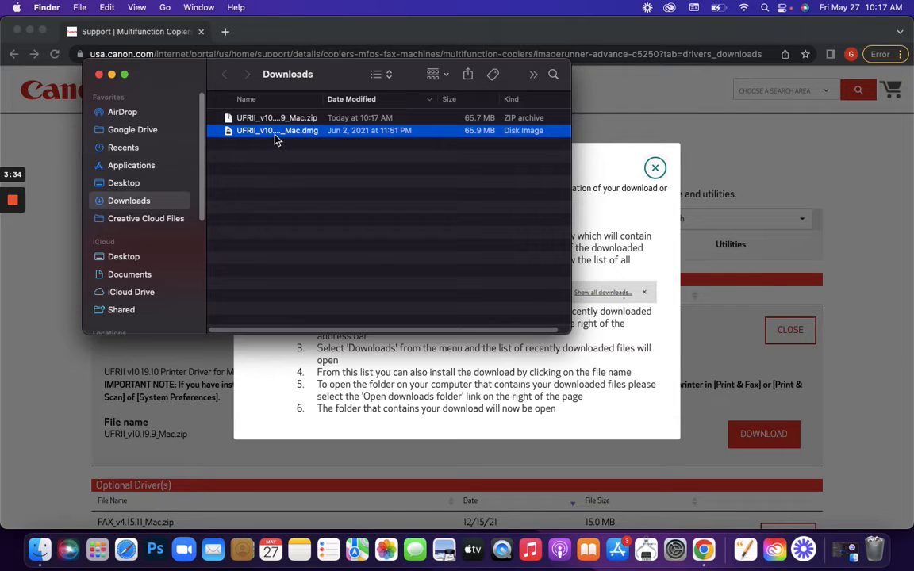
{"action": "double_click", "coordinate": [275, 132]}
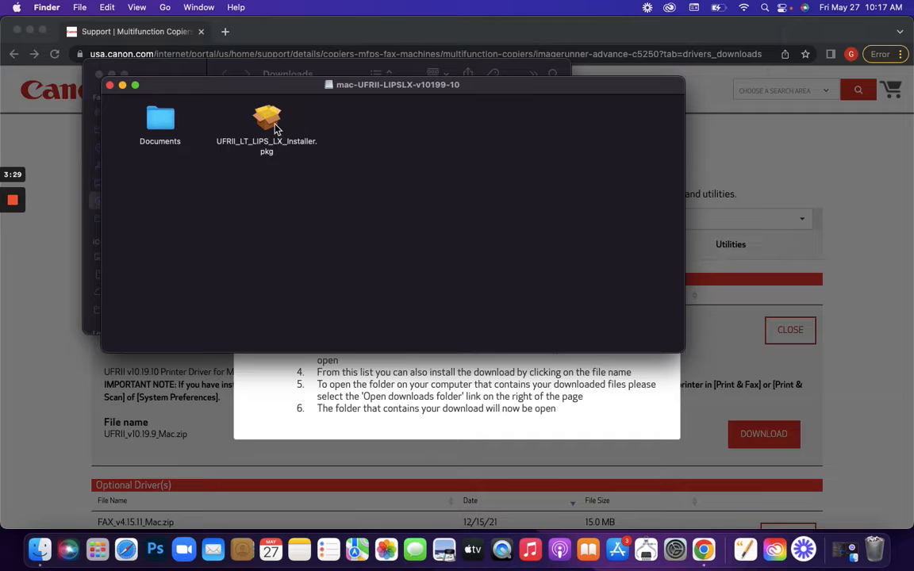
{"action": "double_click", "coordinate": [274, 127]}
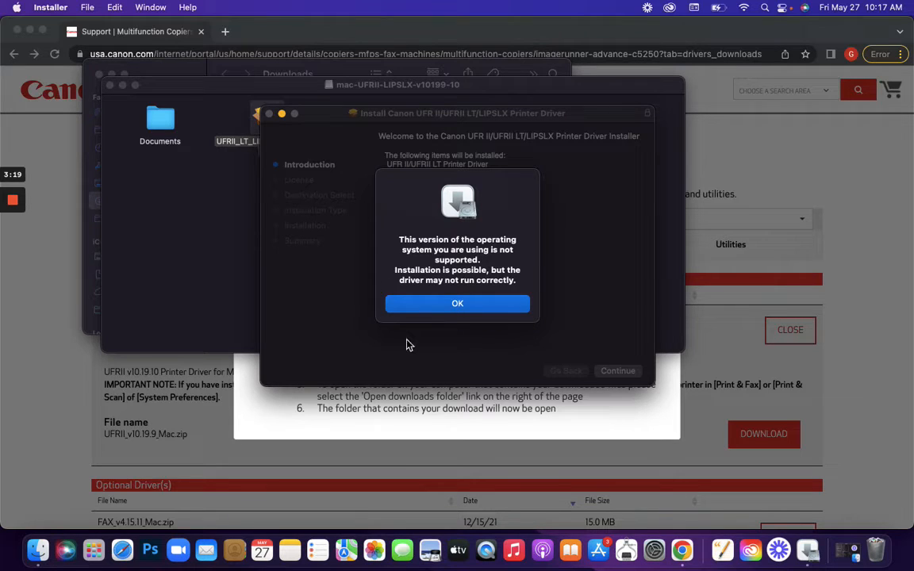
- Advance through the Canon printer driver installer, agree to the software license and start the installation
{"action": "left_click", "coordinate": [458, 306]}
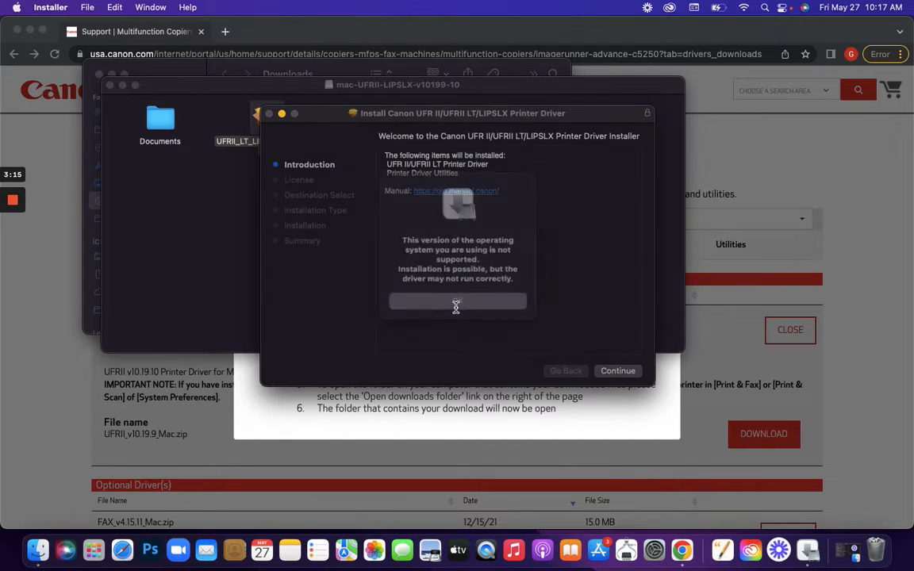
{"action": "left_click", "coordinate": [618, 371]}
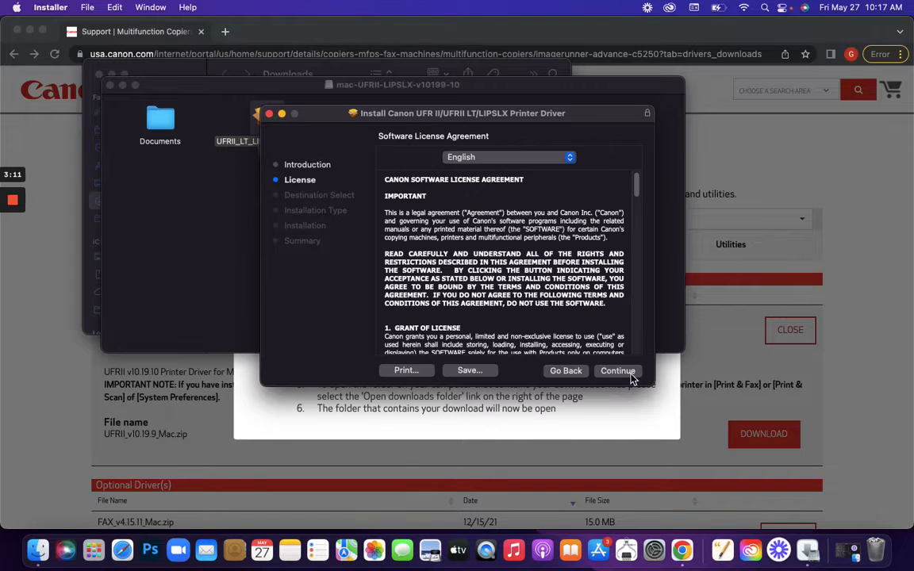
{"action": "left_click", "coordinate": [630, 377]}
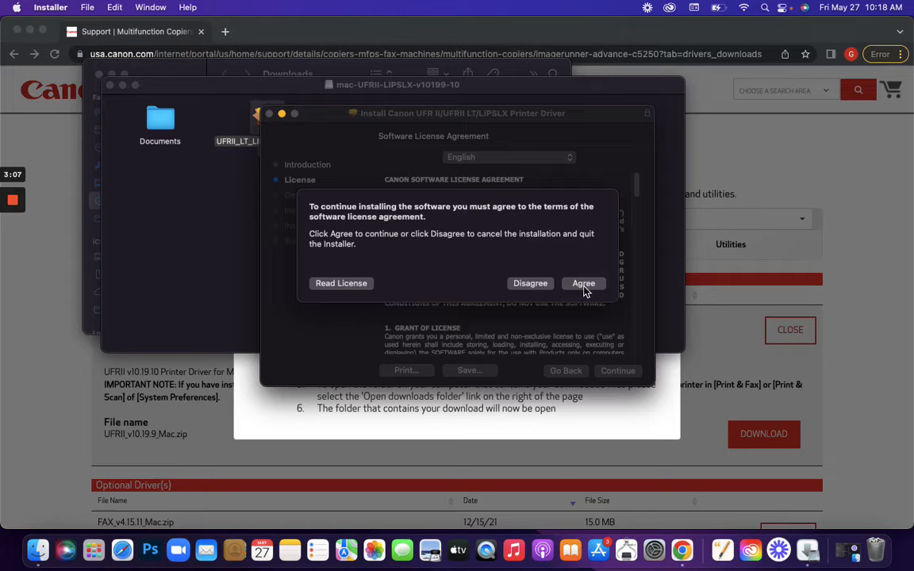
{"action": "left_click", "coordinate": [584, 284]}
{"action": "left_click", "coordinate": [618, 371]}
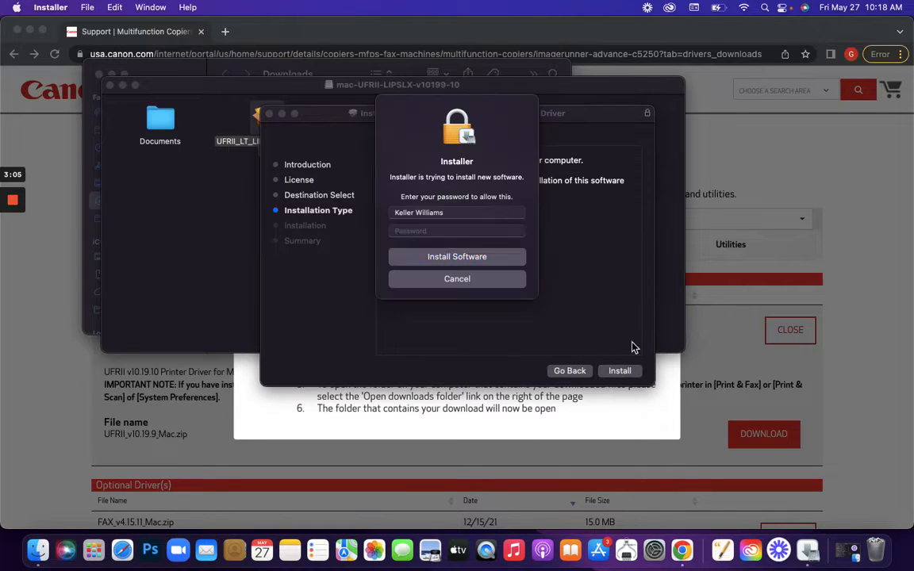
- Enter the account password to authorize installing the Canon printer driver
{"action": "type", "text": "•••"}
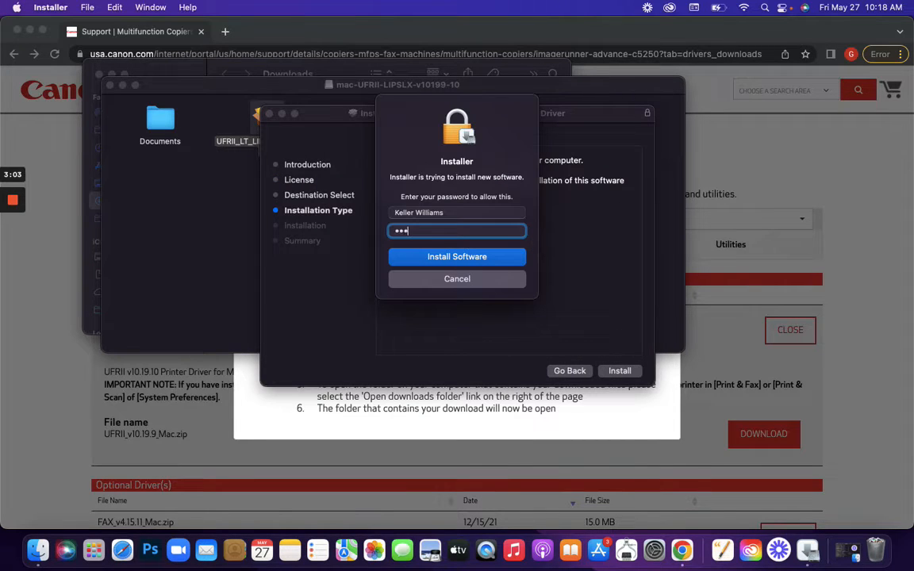
{"action": "type", "text": "••"}
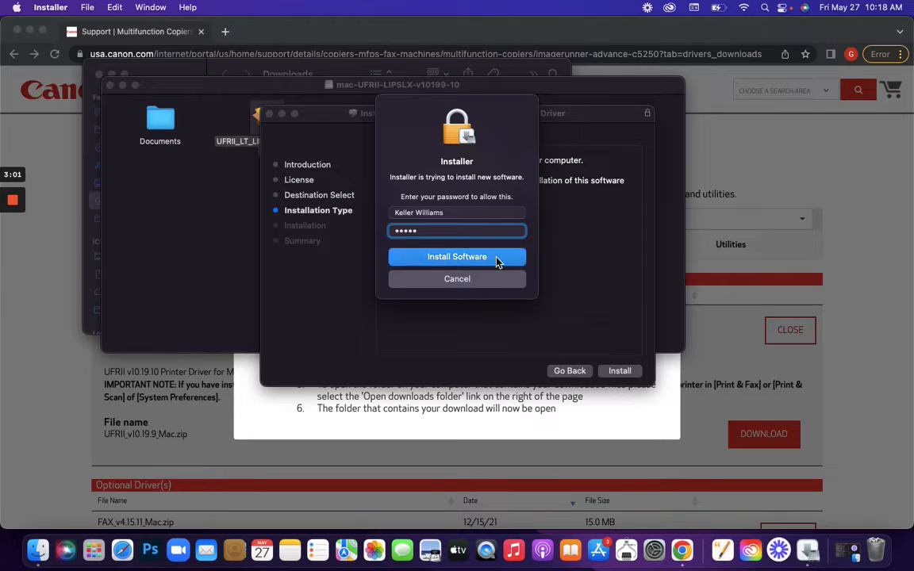
{"action": "left_click", "coordinate": [498, 258]}
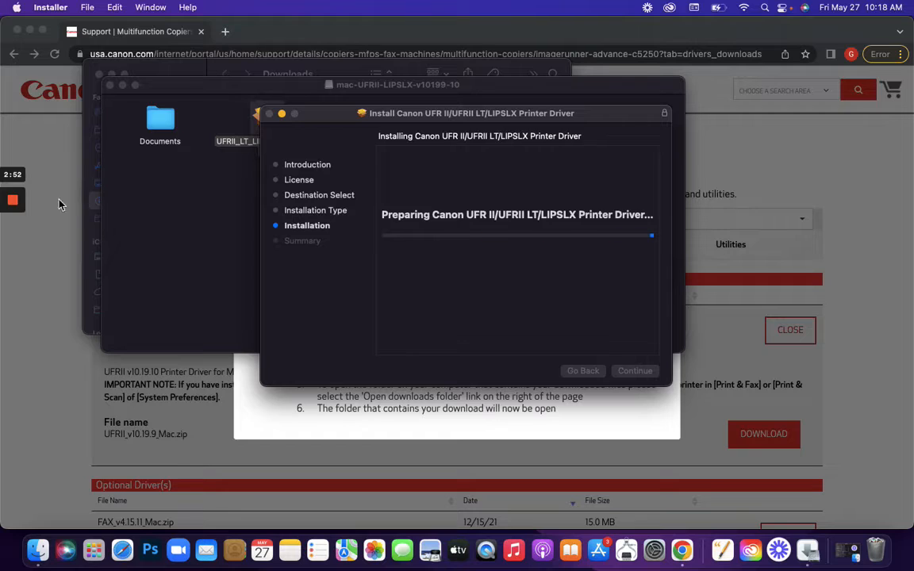
{"action": "mouse_move", "coordinate": [13, 225]}
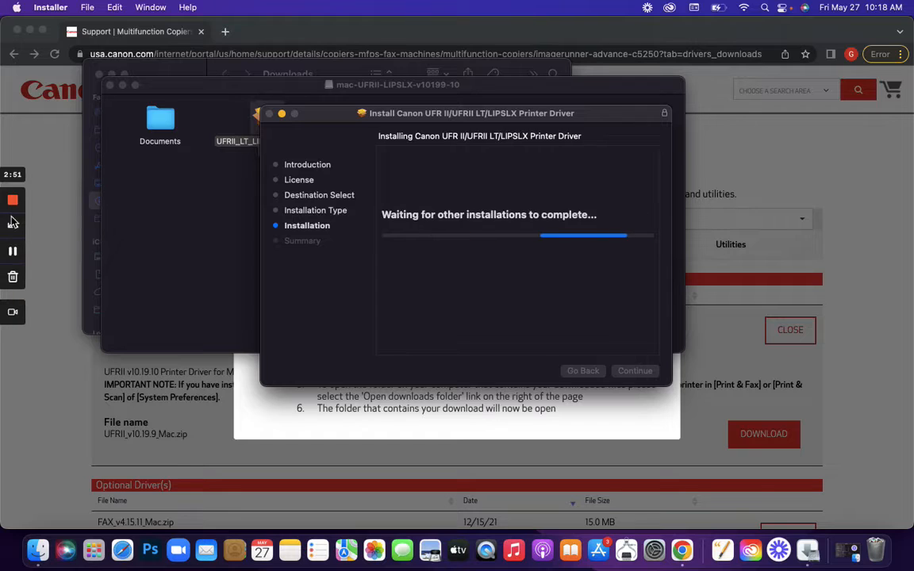
{"action": "left_click", "coordinate": [13, 252]}
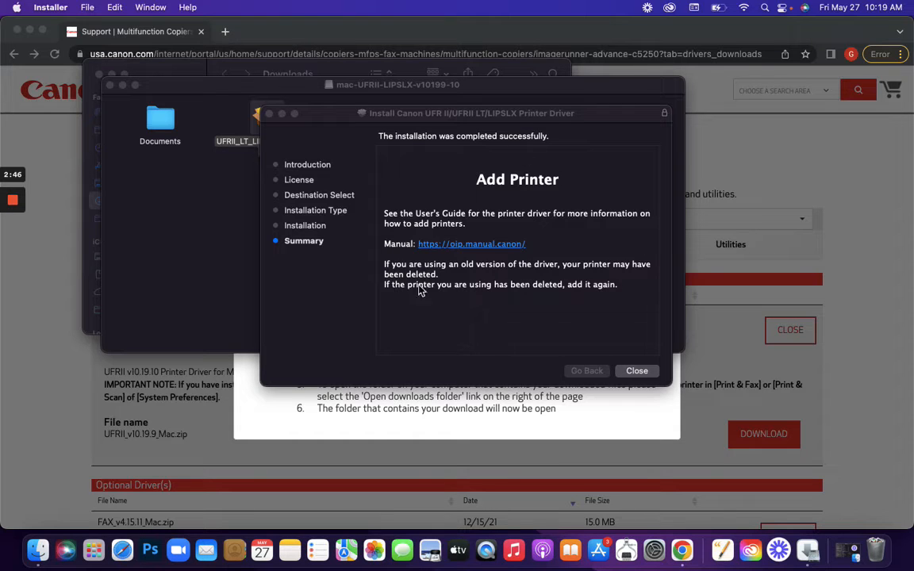
- Close the finished installer, moving it to the Trash, and close the Downloads folder window
{"action": "left_click", "coordinate": [637, 372]}
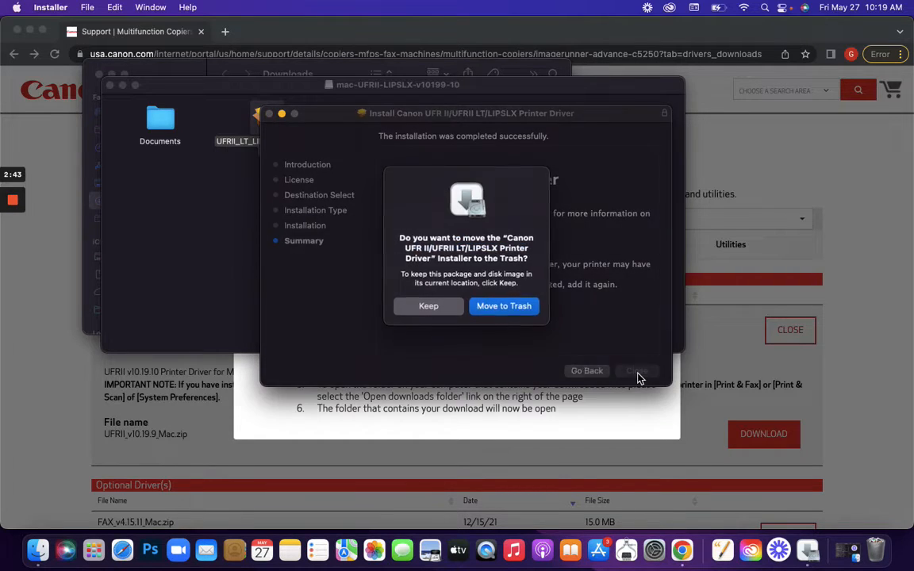
{"action": "left_click", "coordinate": [512, 306]}
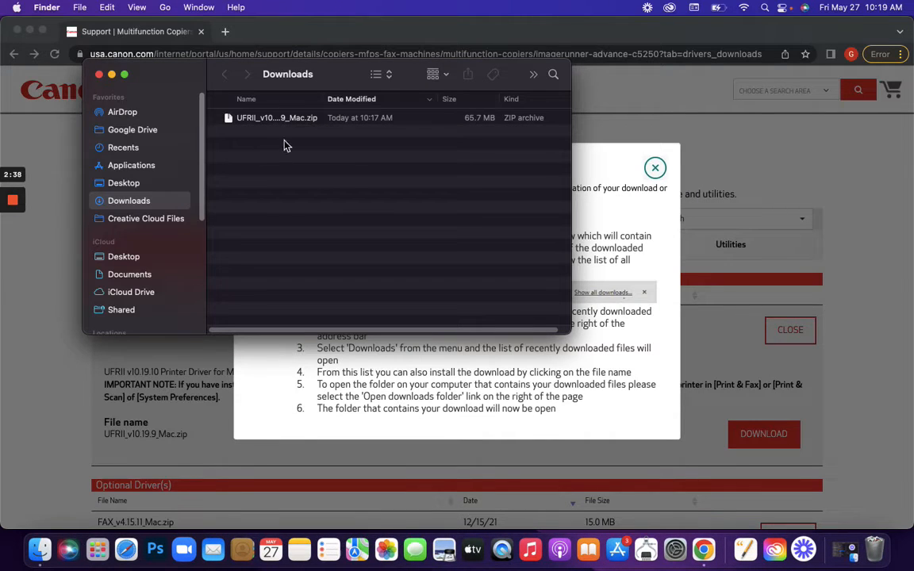
{"action": "left_click", "coordinate": [99, 74]}
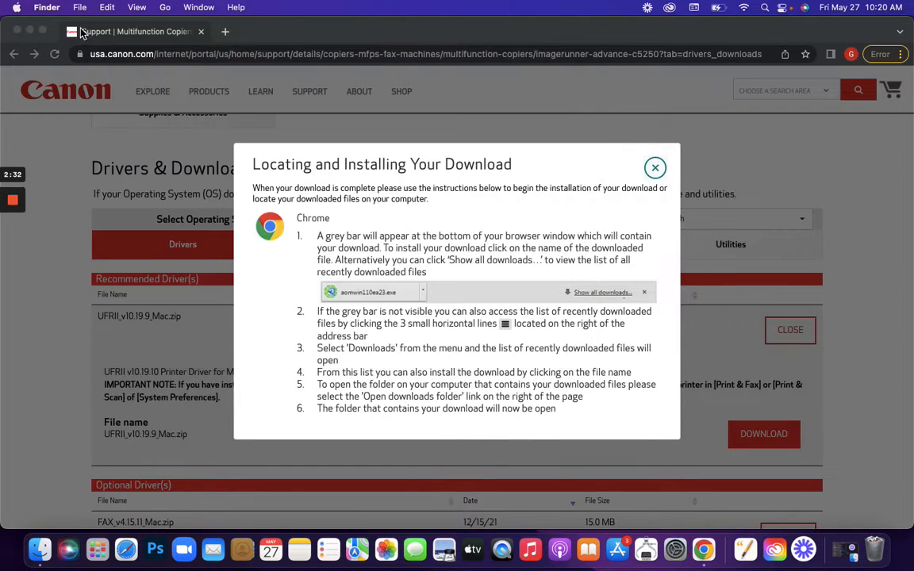
- Open the Printers & Scanners settings in System Preferences
{"action": "left_click", "coordinate": [16, 9]}
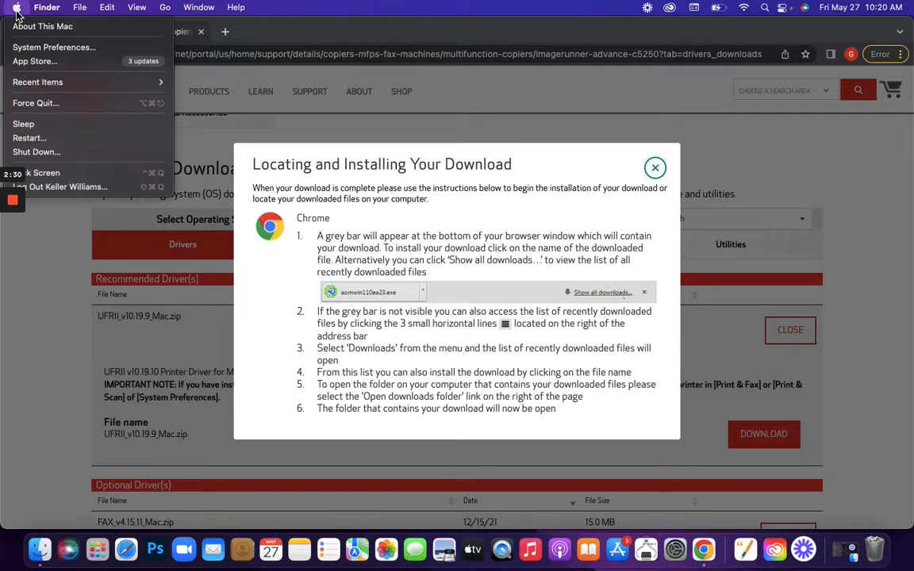
{"action": "left_click", "coordinate": [50, 49]}
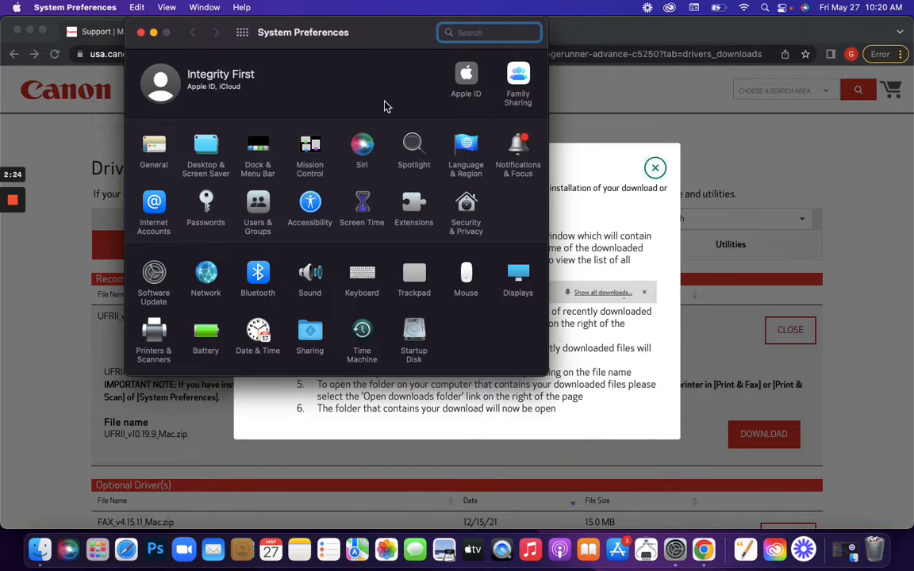
{"action": "left_click", "coordinate": [155, 340]}
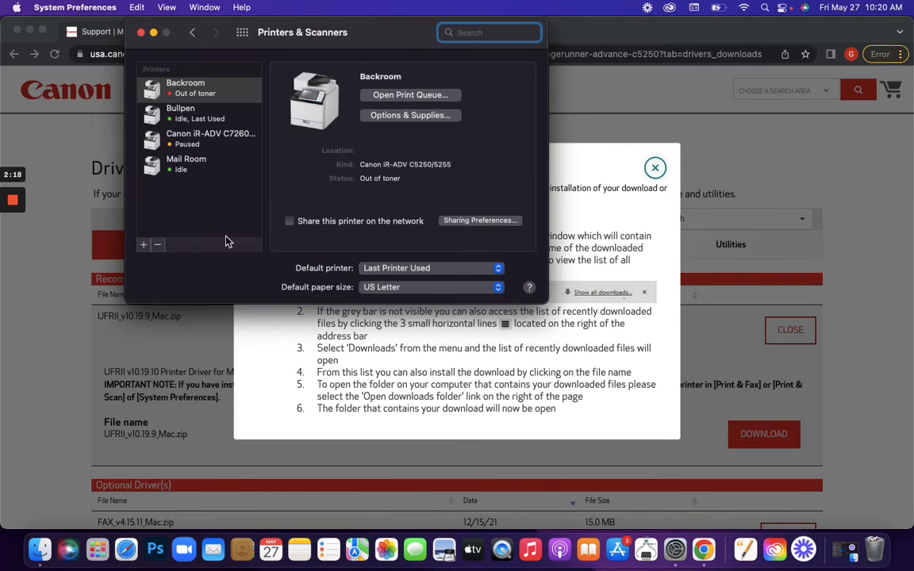
- Start adding a network printer by IP address 192.168.1.27, using the Line Printer Daemon - LPD protocol
{"action": "left_click", "coordinate": [144, 246]}
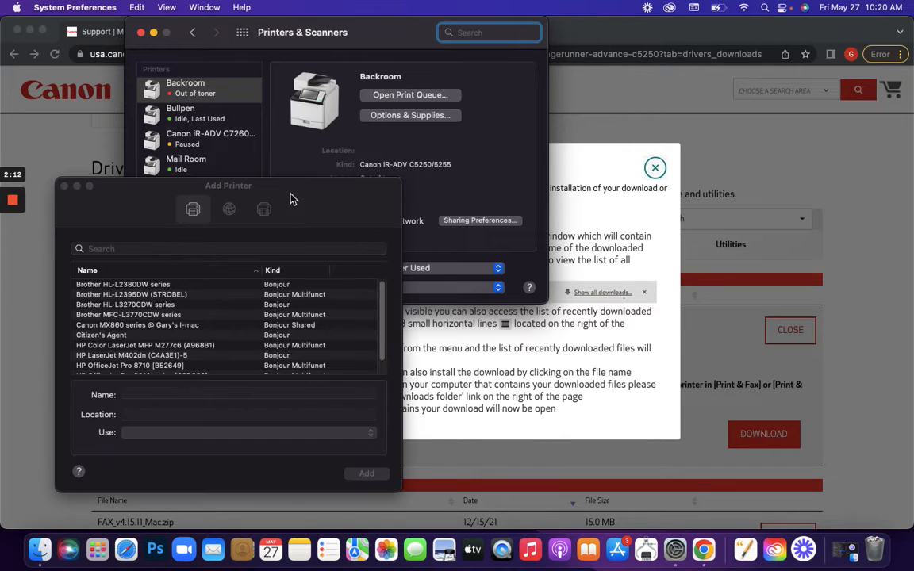
{"action": "left_click_drag", "start_coordinate": [290, 198], "coordinate": [363, 77]}
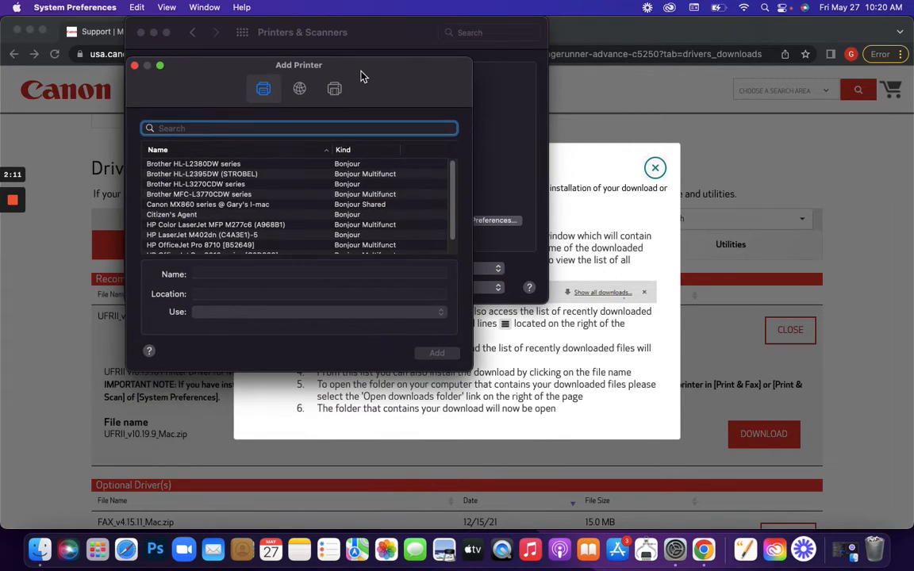
{"action": "left_click", "coordinate": [302, 92]}
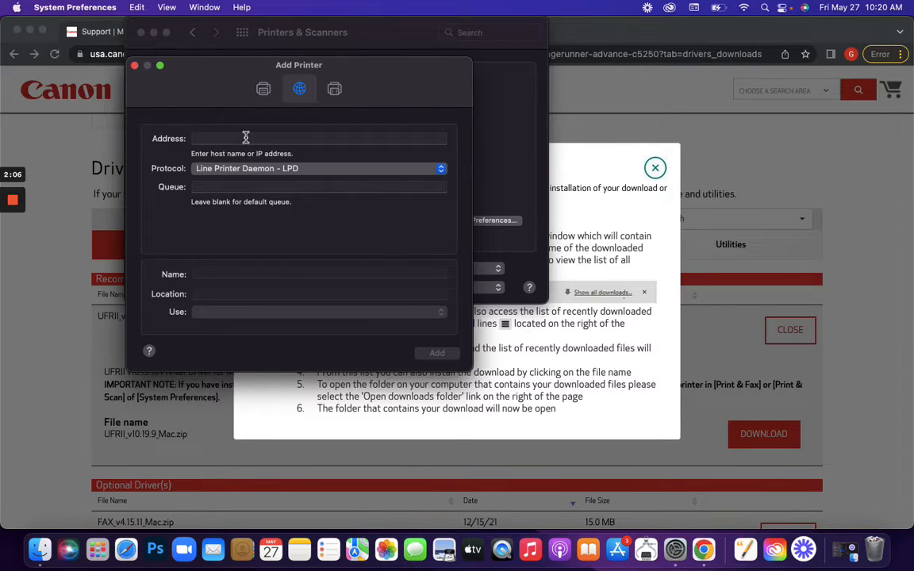
{"action": "left_click", "coordinate": [246, 138]}
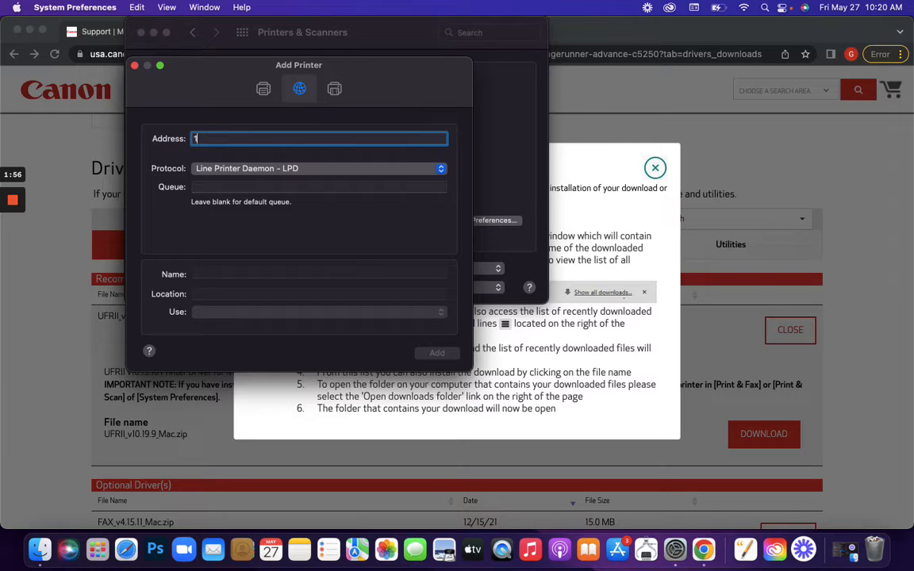
{"action": "type", "text": "192.16"}
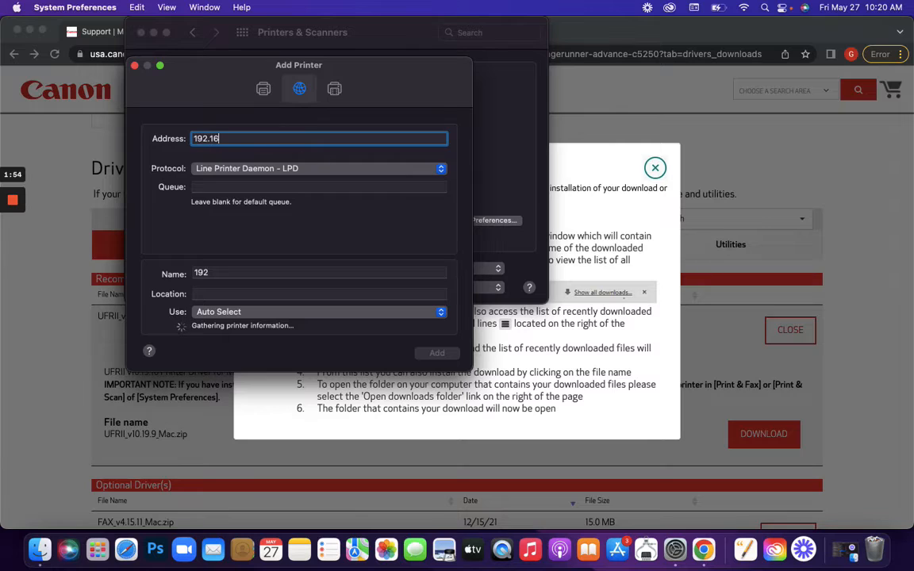
{"action": "type", "text": "8.1.27"}
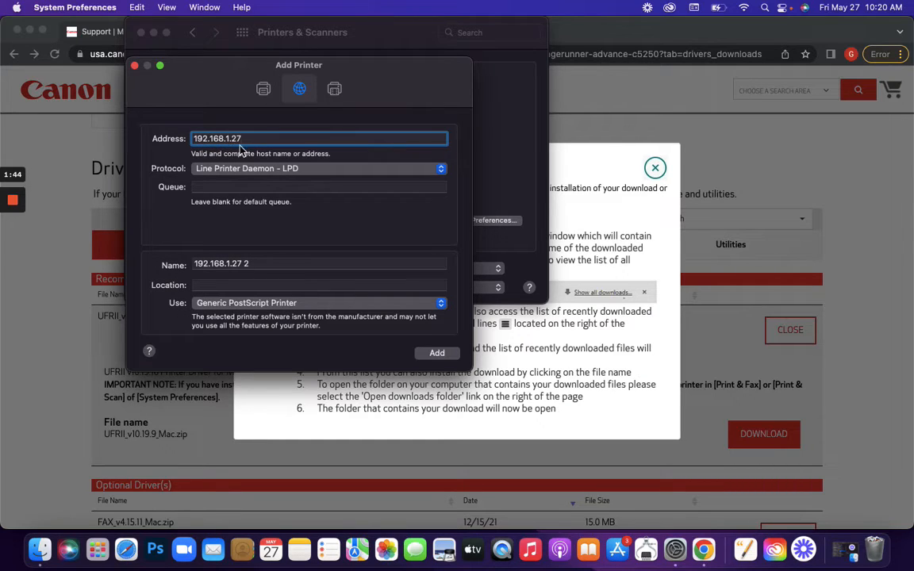
{"action": "left_click", "coordinate": [306, 169]}
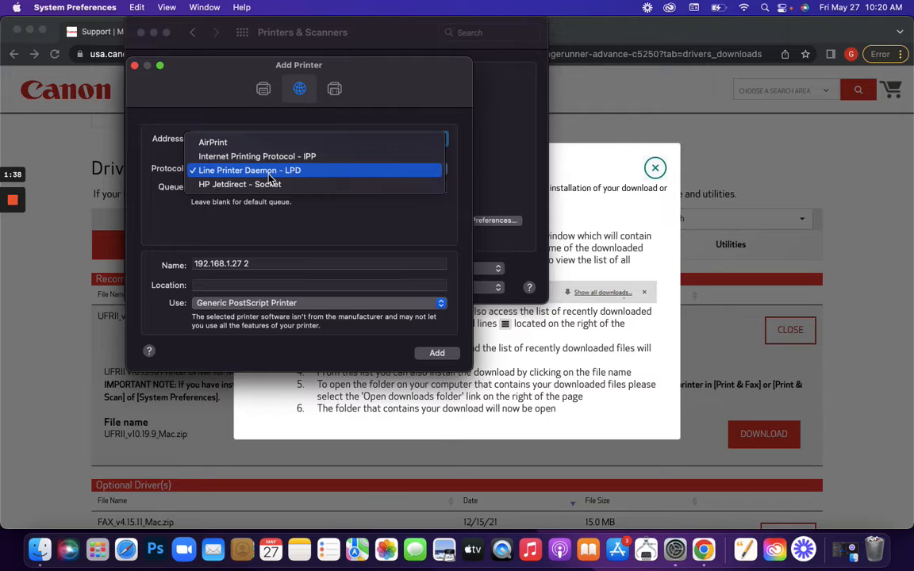
{"action": "left_click", "coordinate": [325, 178]}
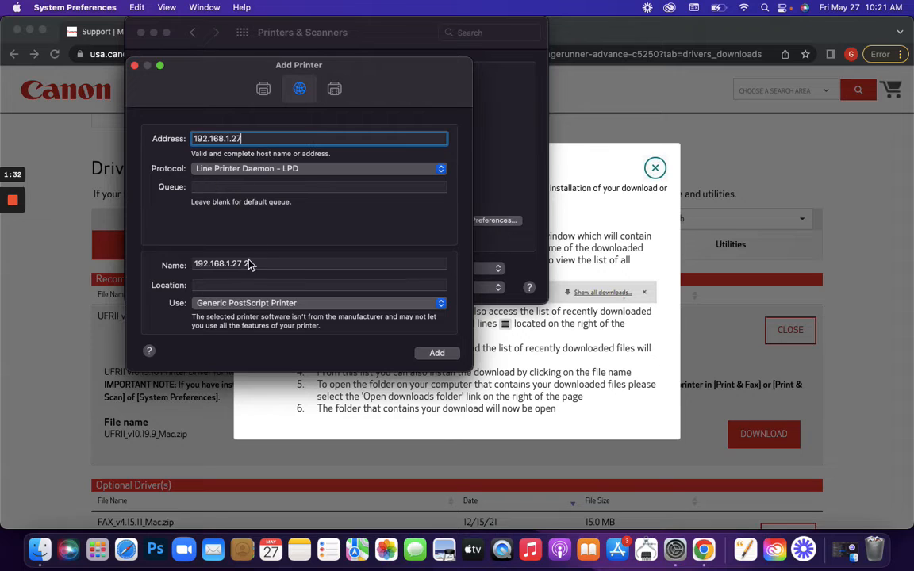
- Name the new printer "Mailroom Printer"
{"action": "left_click_drag", "start_coordinate": [258, 265], "coordinate": [118, 266]}
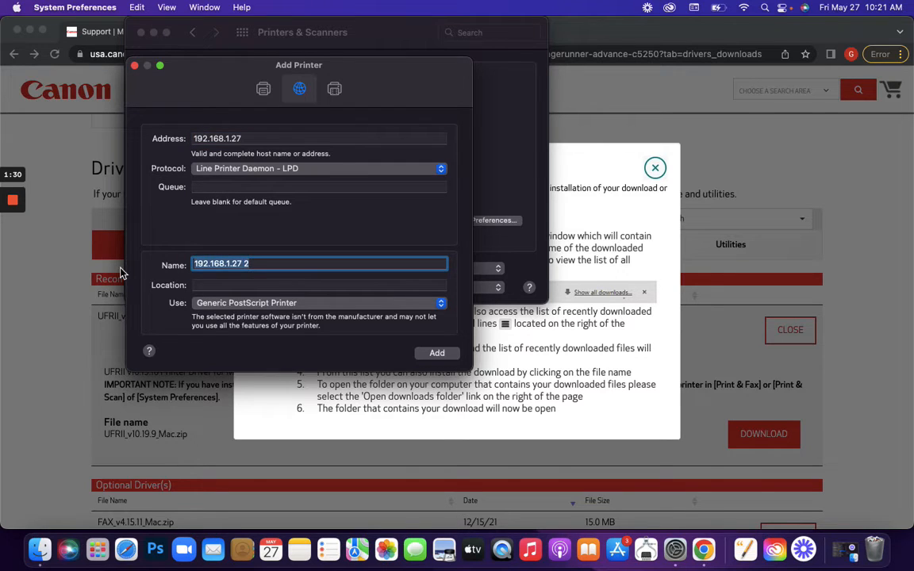
{"action": "type", "text": "Mailroom Printer"}
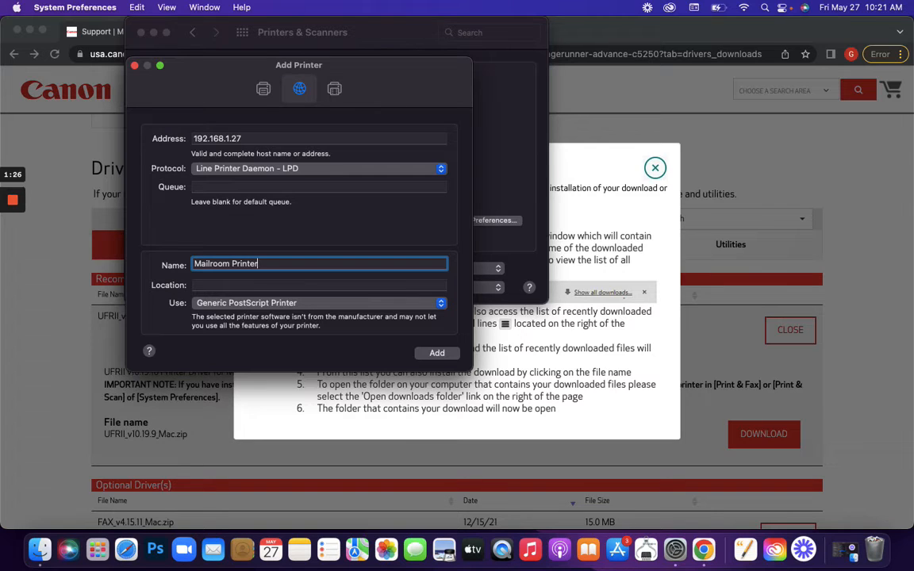
- Assign the Canon iR-ADV C5250/5255 printer software, found by filtering for "c5250", and add the Mailroom Printer
{"action": "left_click", "coordinate": [324, 306]}
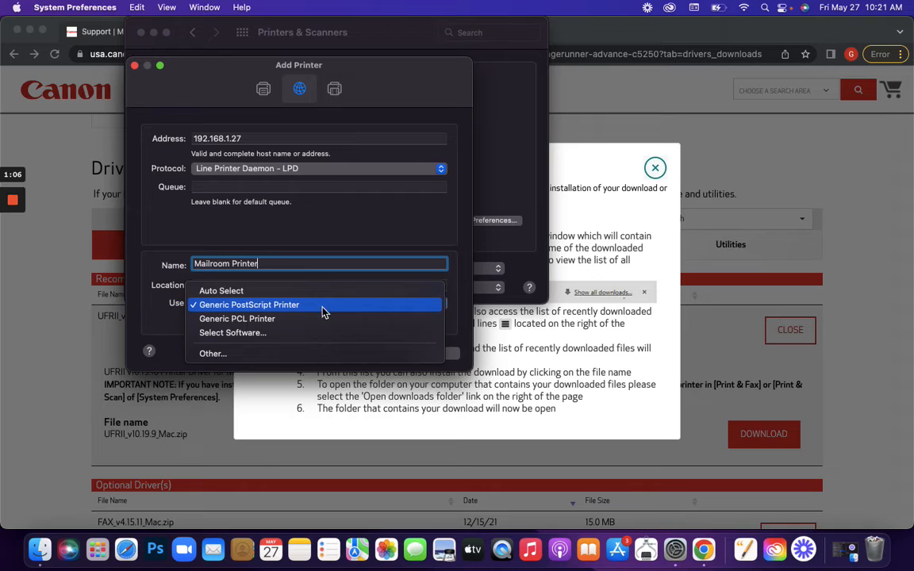
{"action": "left_click", "coordinate": [289, 333]}
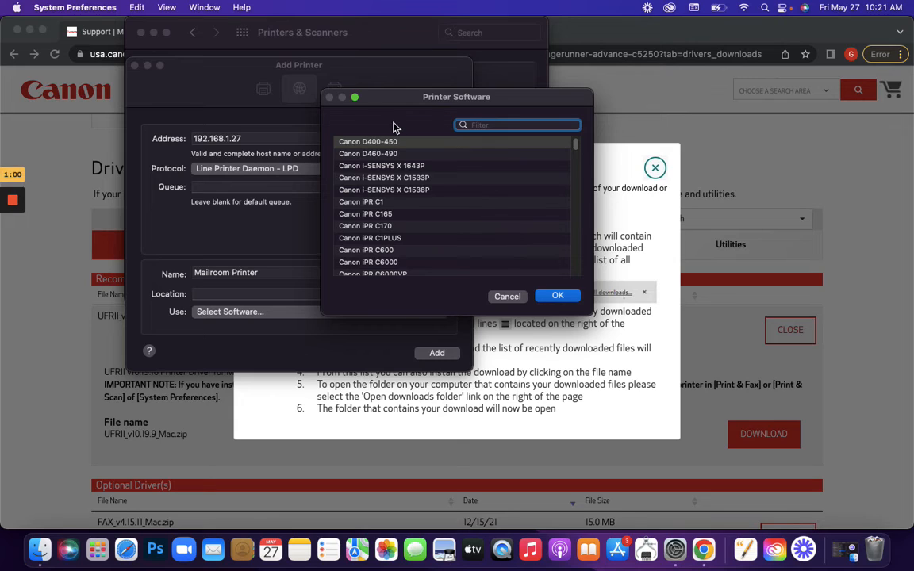
{"action": "type", "text": "c5250"}
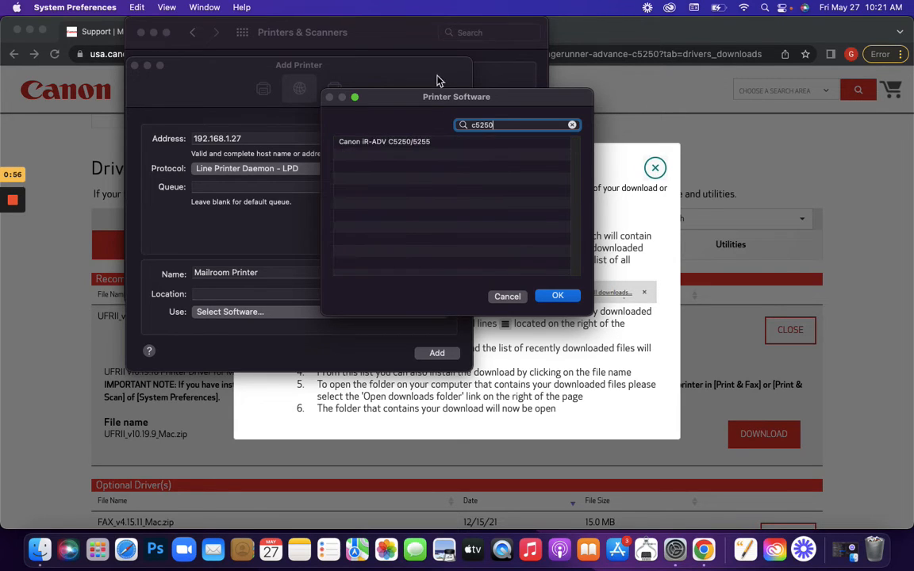
{"action": "left_click", "coordinate": [413, 143]}
{"action": "left_click", "coordinate": [559, 296]}
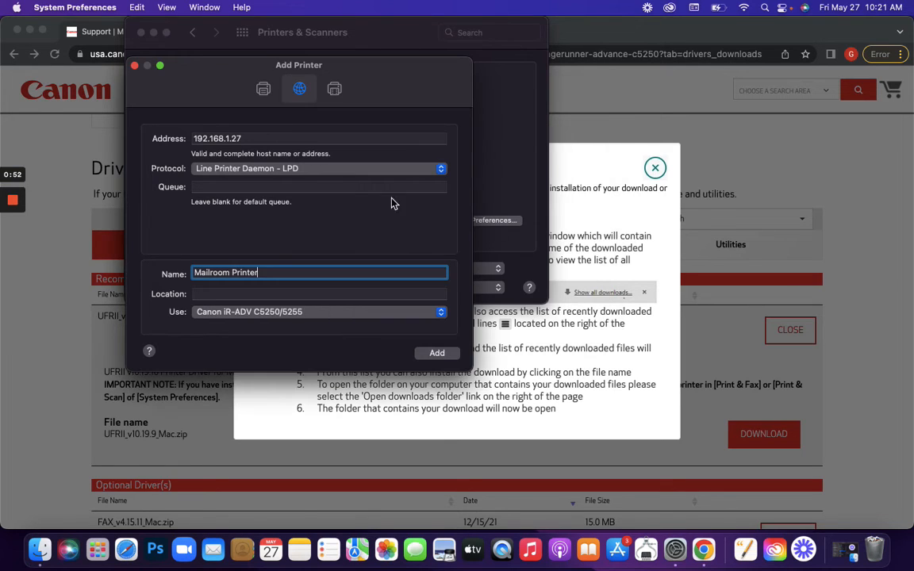
{"action": "left_click", "coordinate": [437, 354]}
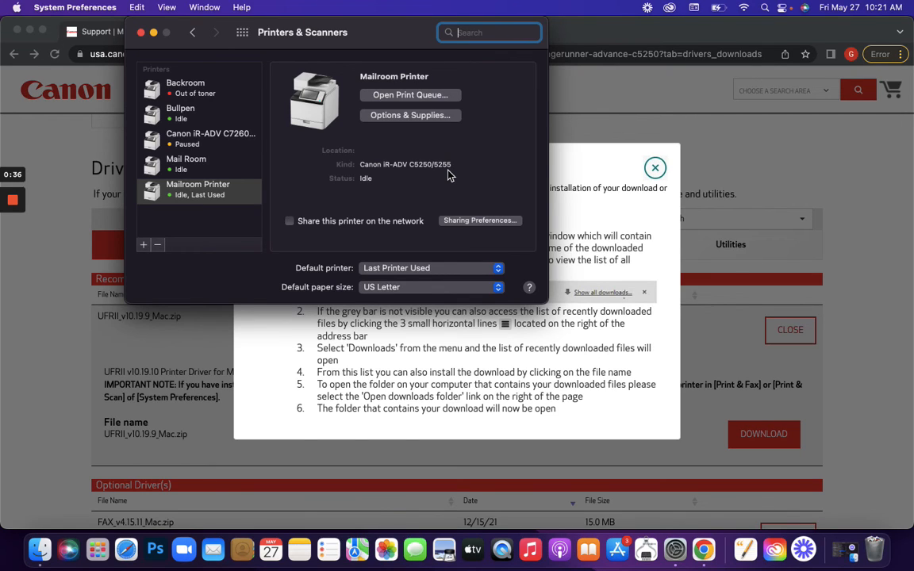
- Start adding another network printer by IP address 192.168.1.28, using the Line Printer Daemon - LPD protocol
{"action": "left_click", "coordinate": [145, 248]}
{"action": "left_click", "coordinate": [299, 89]}
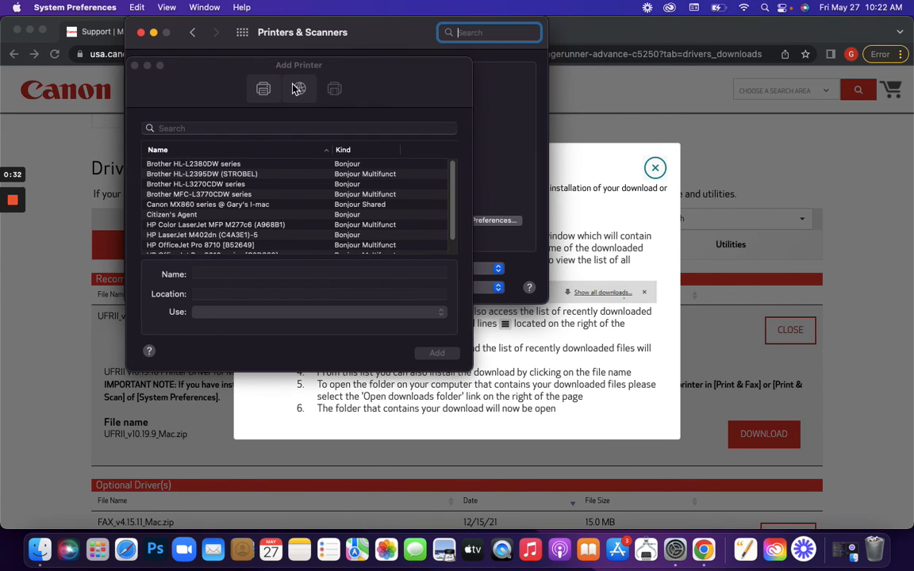
{"action": "left_click", "coordinate": [286, 139]}
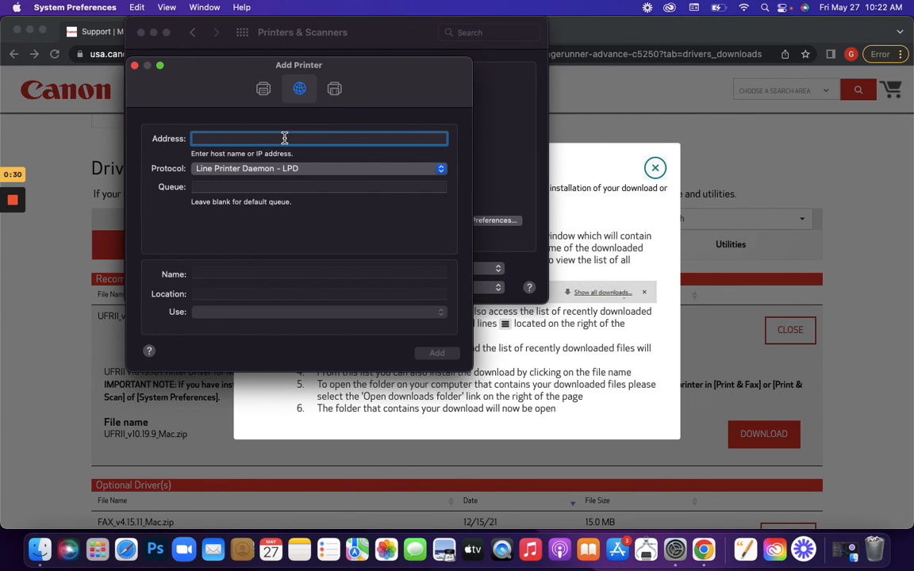
{"action": "type", "text": "192.168"}
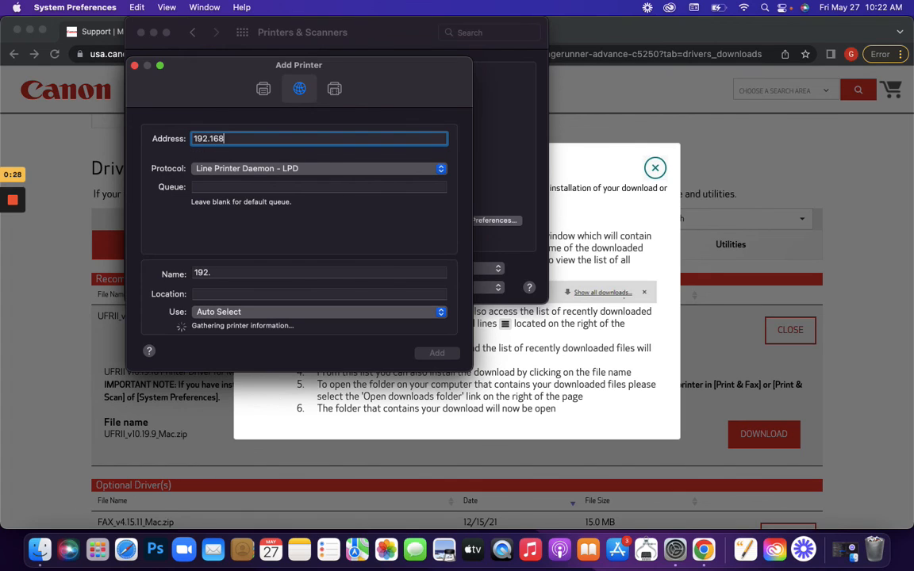
{"action": "type", "text": ".1.28"}
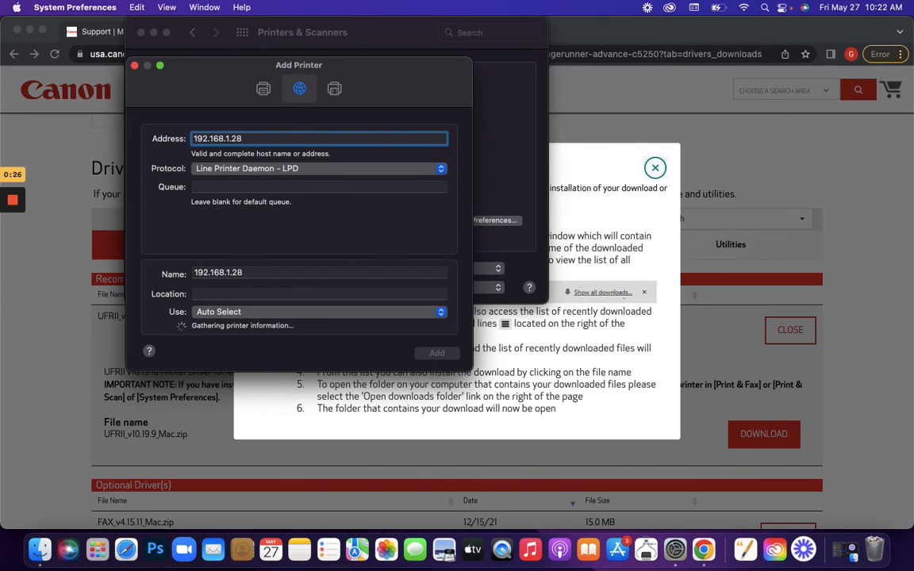